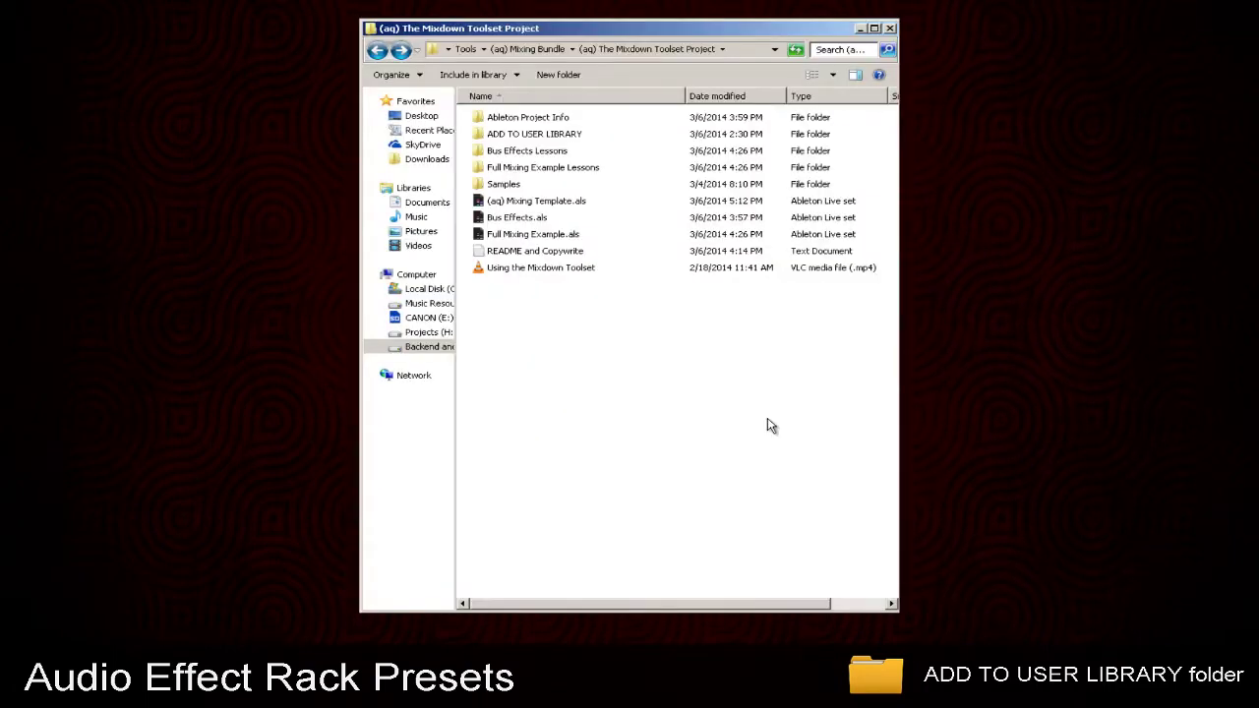
Step: Open ADD TO USER LIBRARY, check Mixing and Mastering Tools, and return to it
{"action": "left_click", "coordinate": [641, 137]}
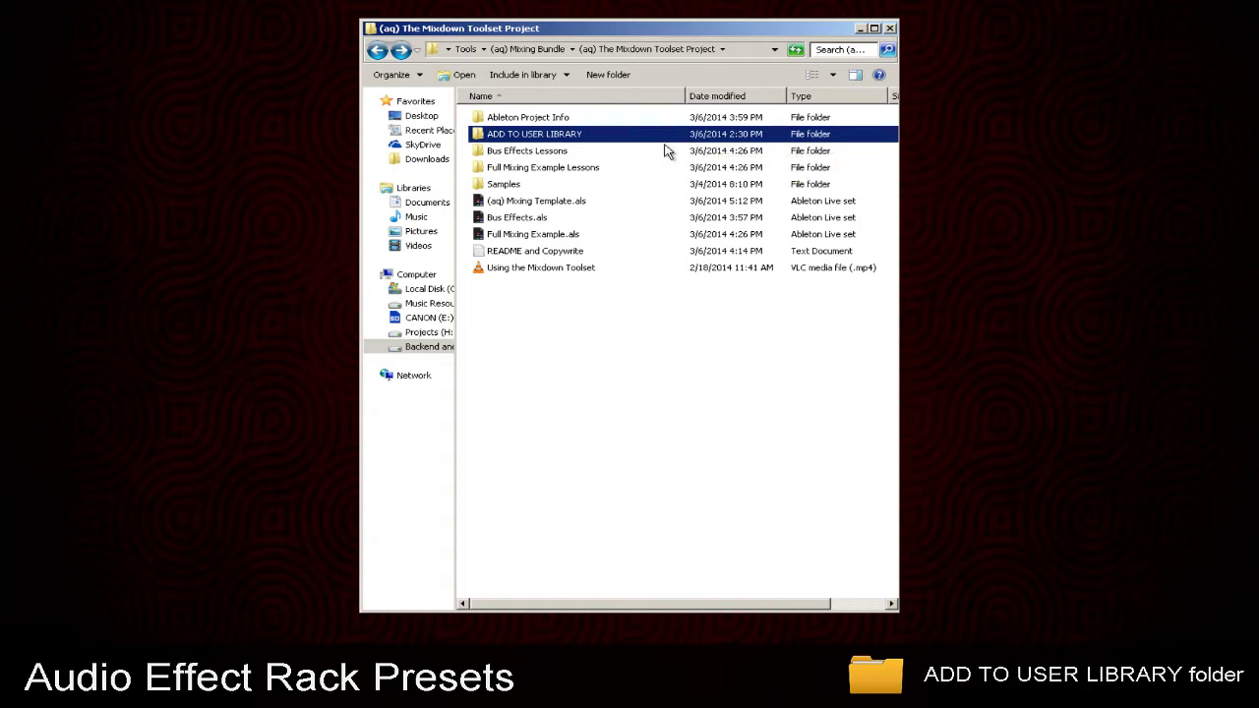
{"action": "double_click", "coordinate": [662, 138]}
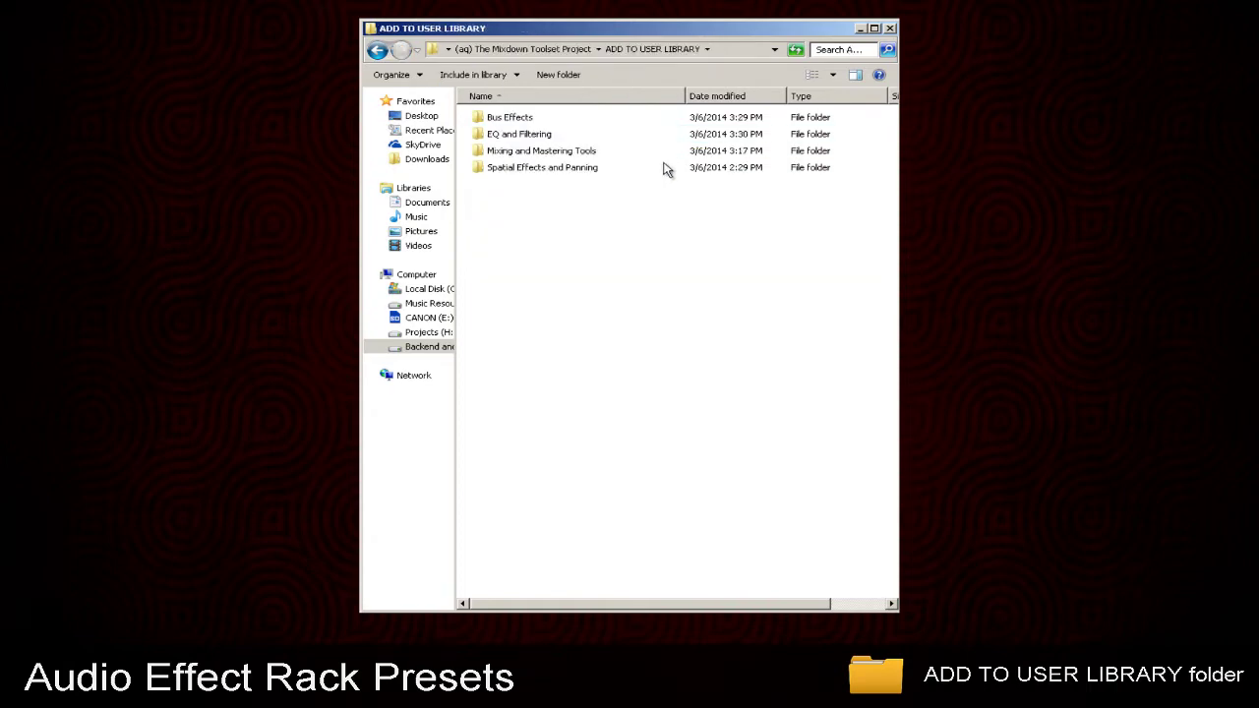
{"action": "double_click", "coordinate": [598, 154]}
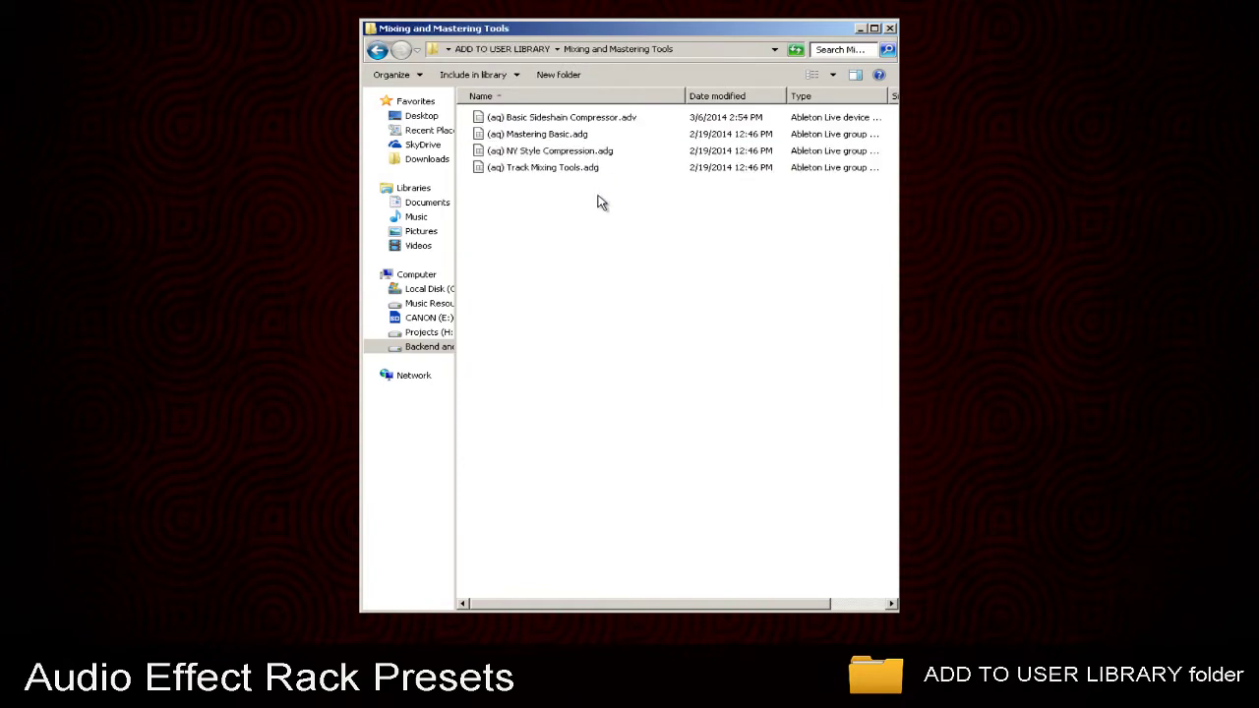
{"action": "left_click", "coordinate": [377, 50]}
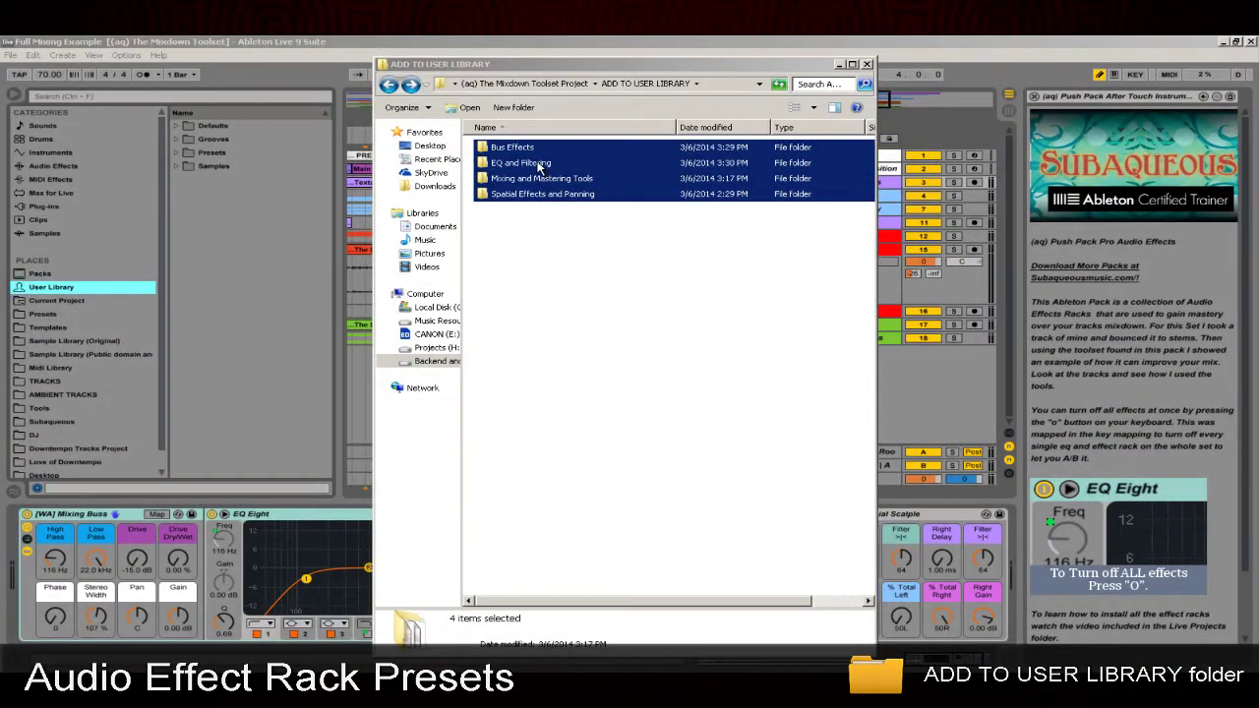
Step: Drag the four preset folders onto User Library, then expand and collapse EQ and Filtering
{"action": "left_click_drag", "start_coordinate": [547, 169], "coordinate": [224, 210]}
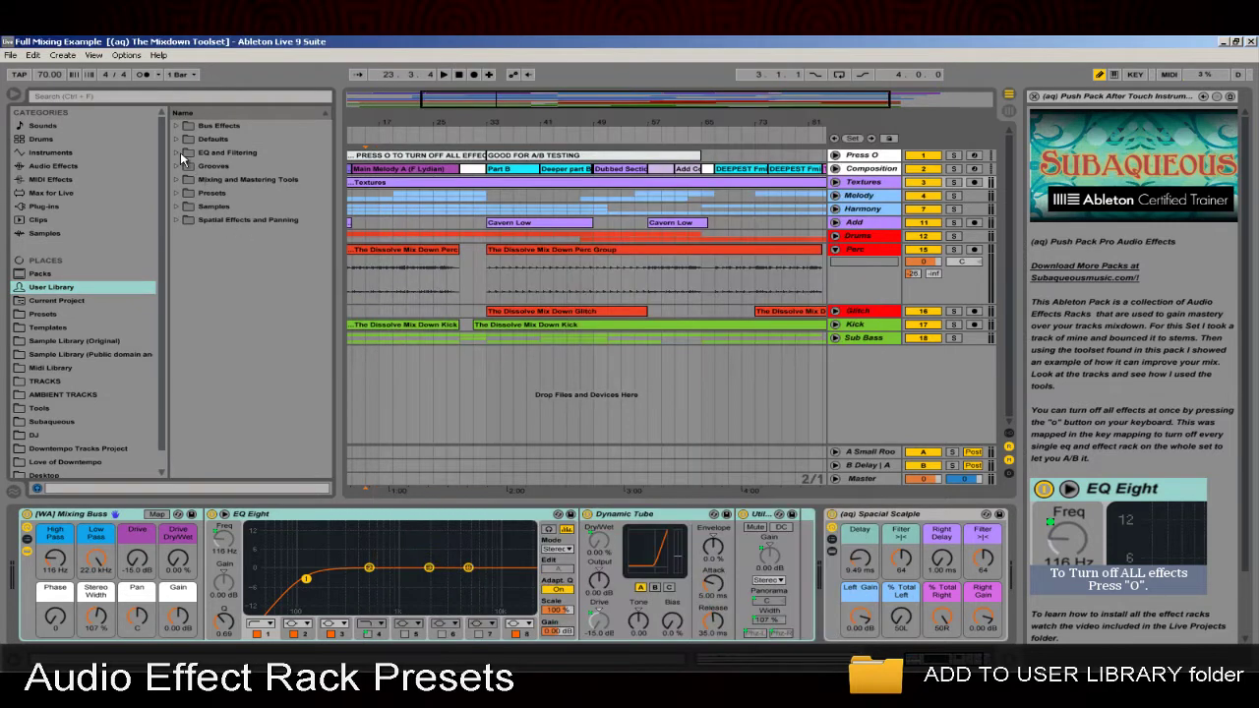
{"action": "left_click", "coordinate": [178, 154]}
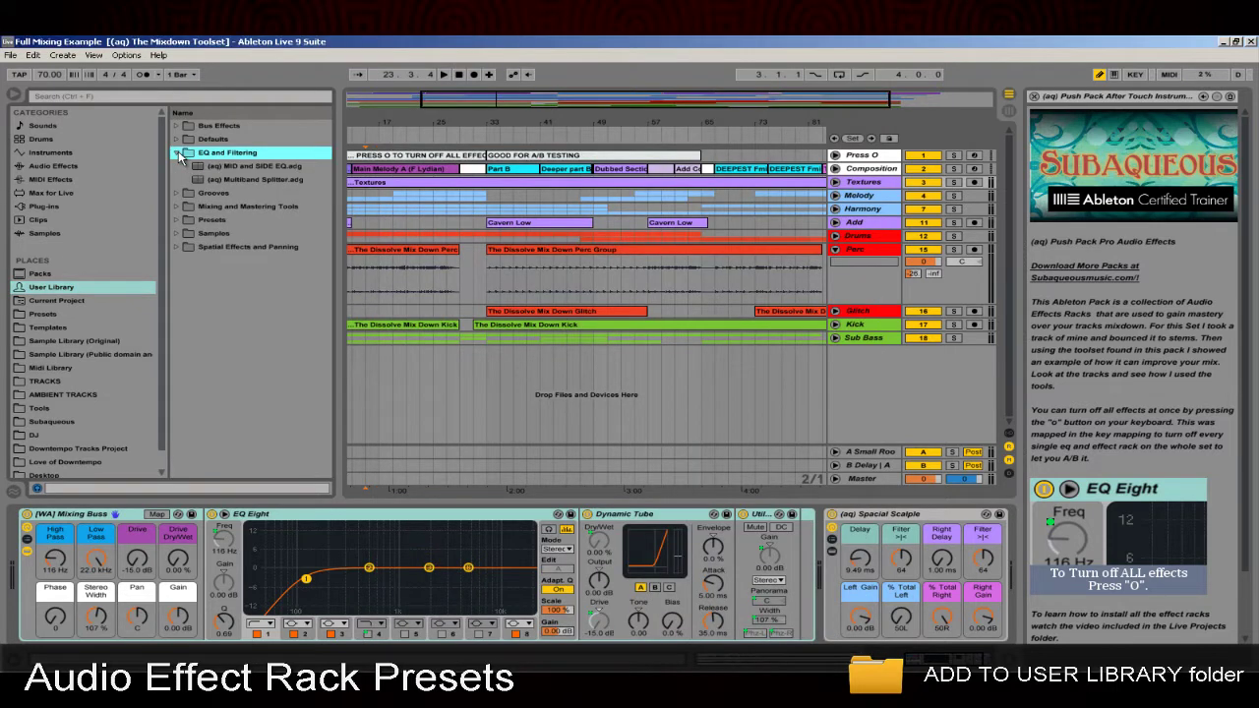
{"action": "left_click", "coordinate": [180, 126]}
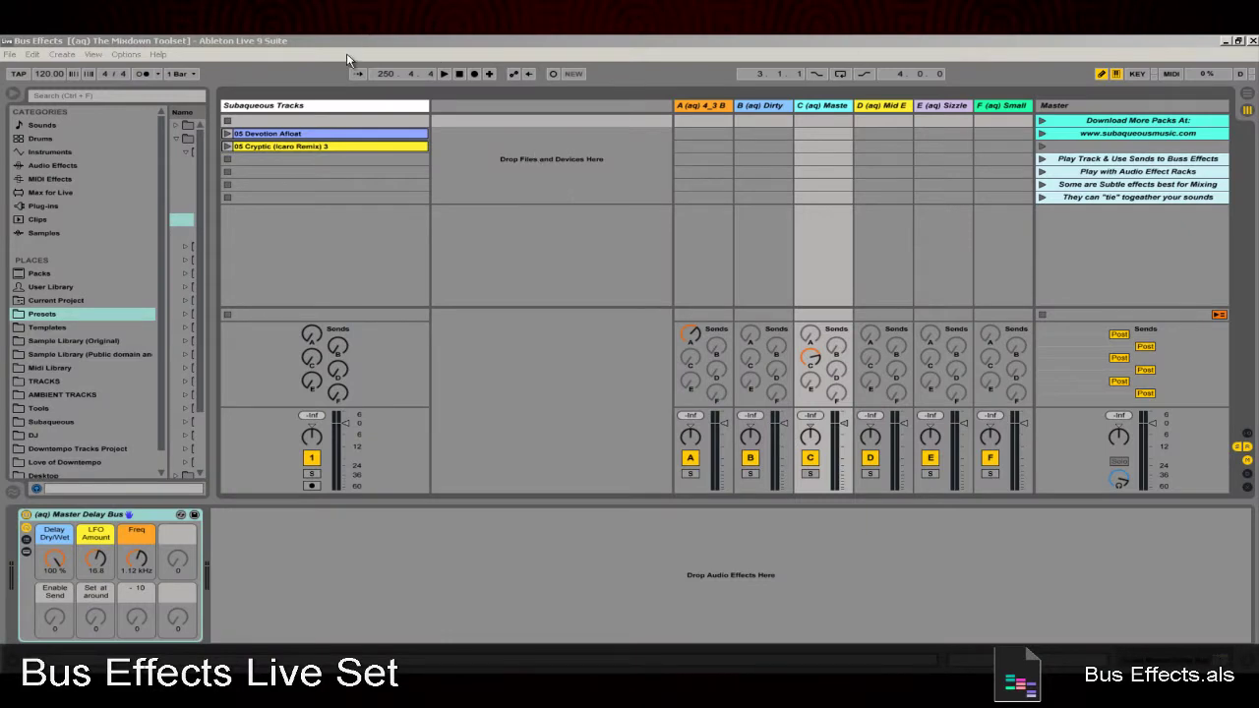
Step: Play 05 Devotion Afloat, raise send A, and sweep the 4_3 Bus Delay Filter macro
{"action": "left_click", "coordinate": [227, 133]}
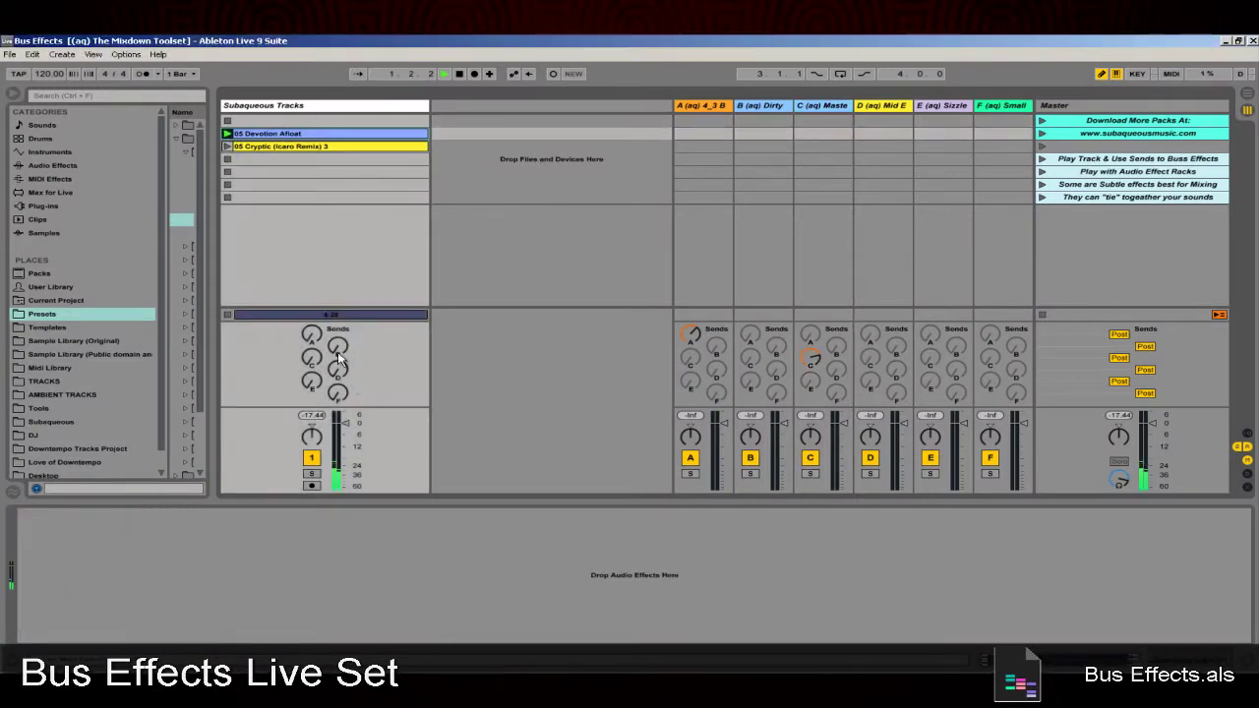
{"action": "left_click_drag", "start_coordinate": [315, 342], "coordinate": [338, 336]}
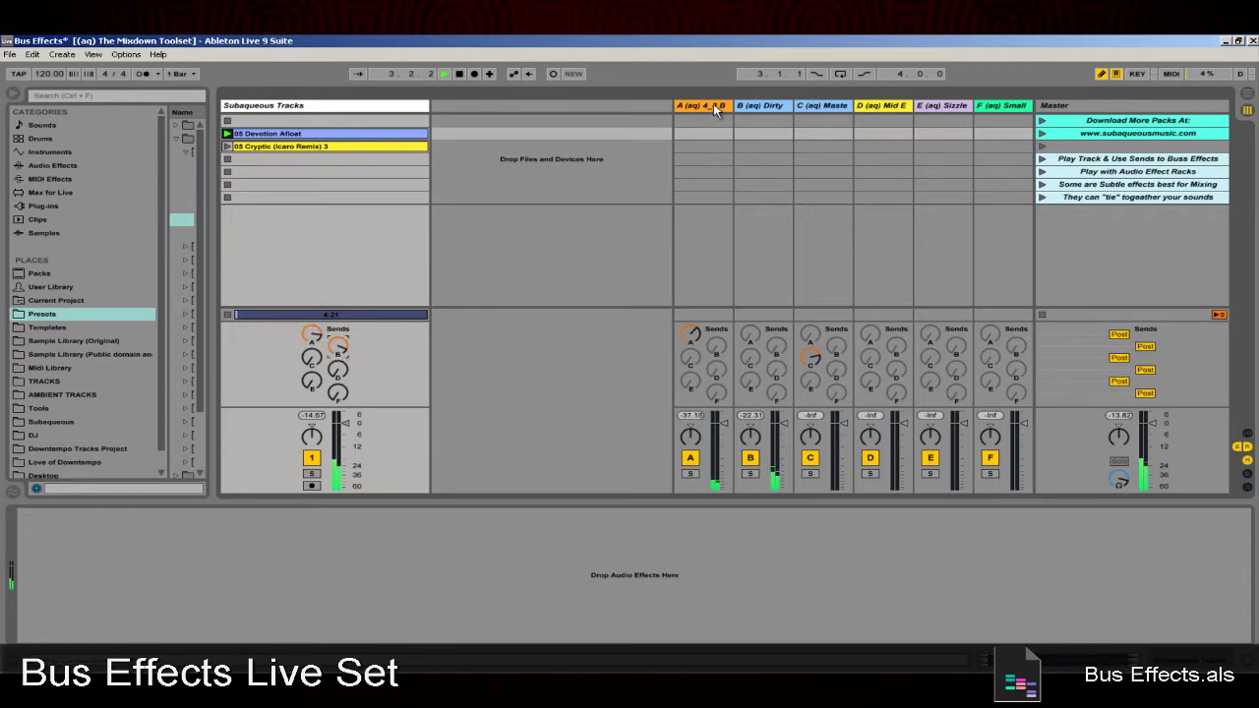
{"action": "left_click", "coordinate": [715, 106]}
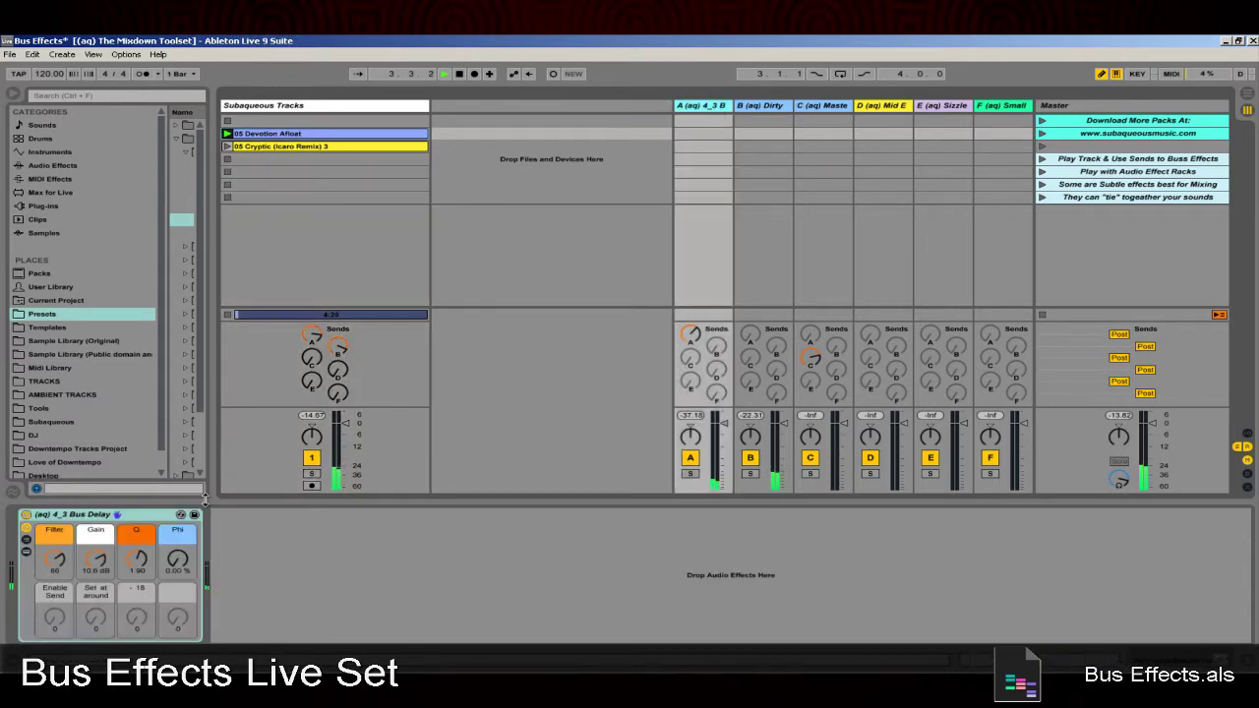
{"action": "left_click", "coordinate": [27, 540]}
{"action": "left_click", "coordinate": [26, 552]}
{"action": "left_click_drag", "start_coordinate": [57, 569], "coordinate": [56, 559]}
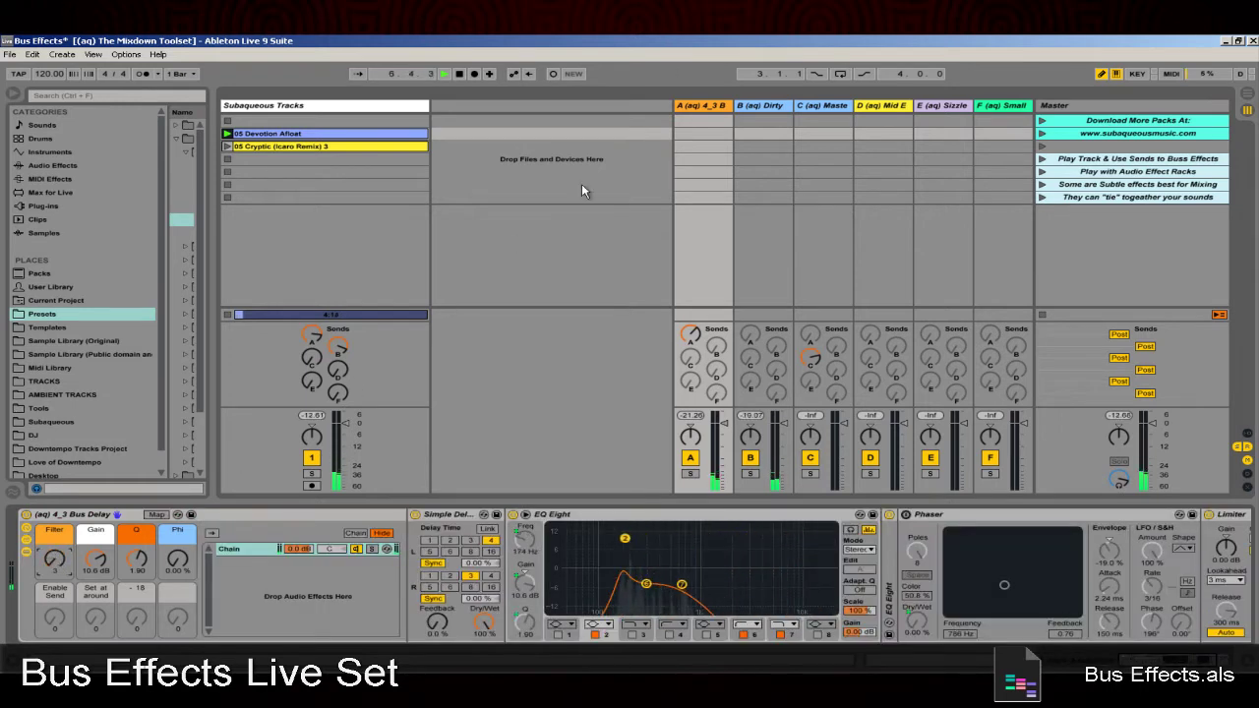
Step: Set Dirty Tape Grain Freq to about 1.58 kHz, lower send B, and set Mid Excitor Low End Range to 184 Hz
{"action": "left_click", "coordinate": [774, 114]}
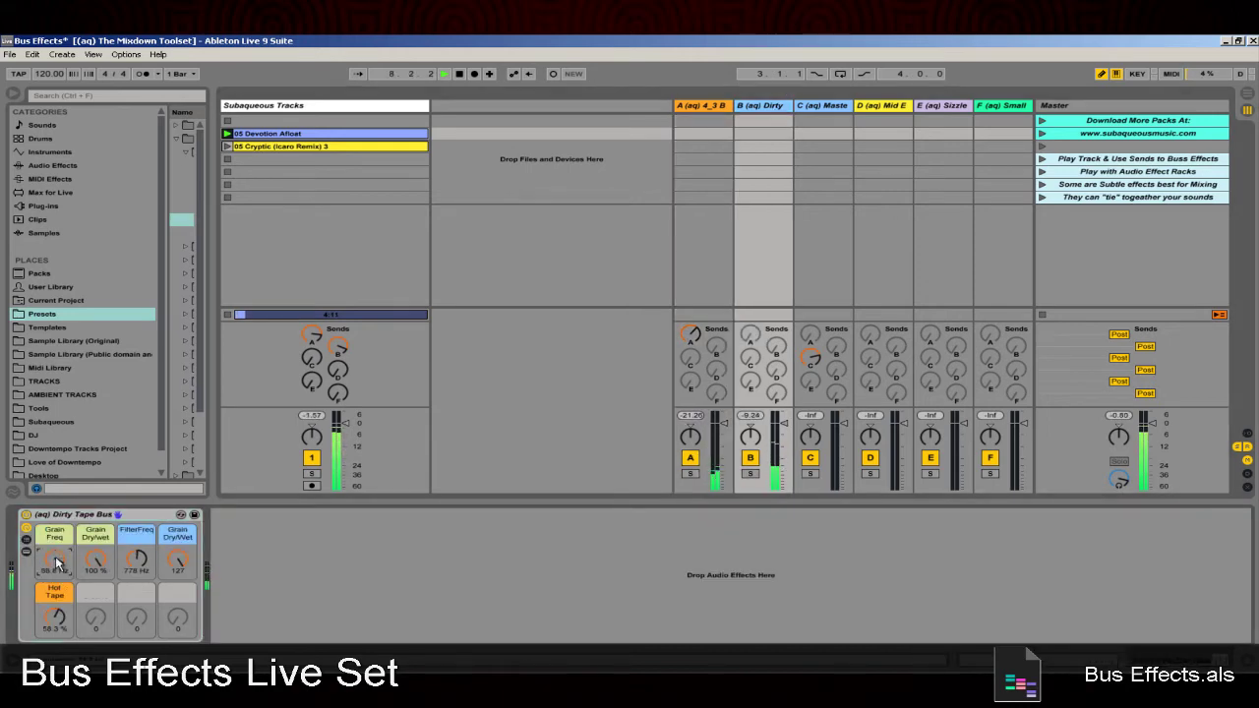
{"action": "left_click_drag", "start_coordinate": [57, 564], "coordinate": [58, 551]}
{"action": "mouse_move", "coordinate": [336, 346]}
{"action": "left_mouse_down"}
{"action": "mouse_move", "coordinate": [354, 358]}
{"action": "mouse_move", "coordinate": [314, 357]}
{"action": "mouse_move", "coordinate": [340, 368]}
{"action": "left_mouse_up"}
{"action": "left_click", "coordinate": [869, 127]}
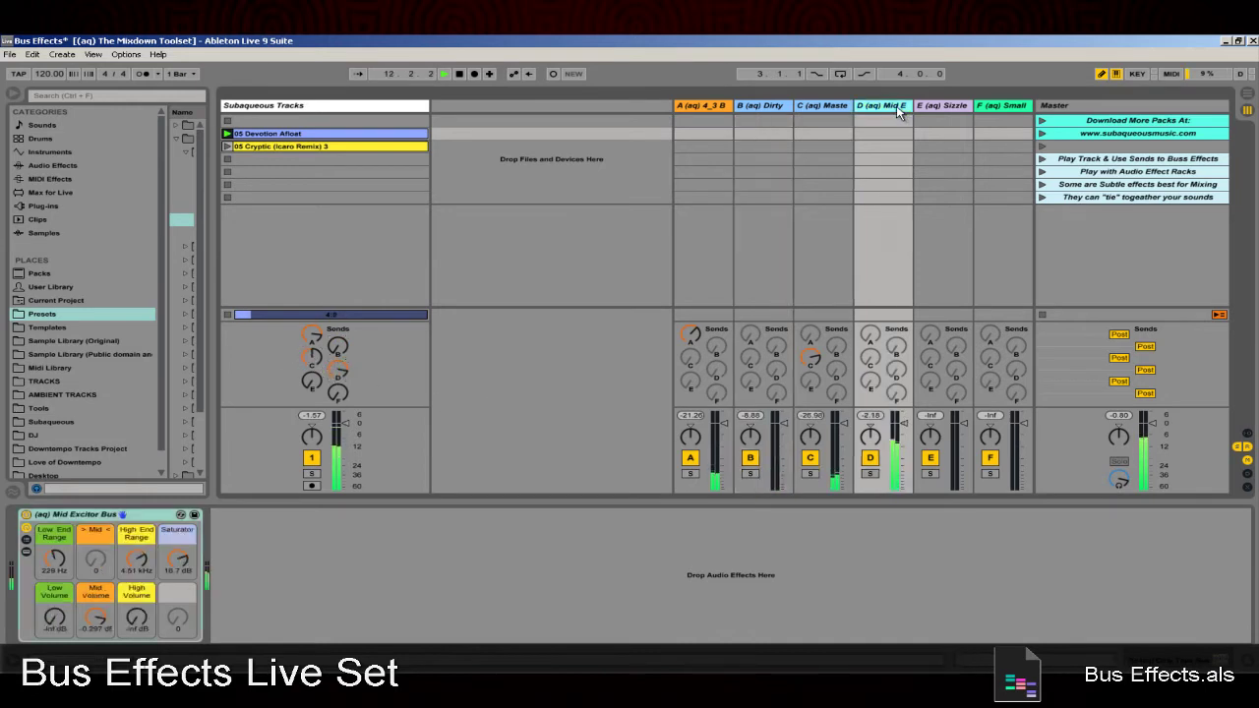
{"action": "left_click_drag", "start_coordinate": [57, 559], "coordinate": [46, 553]}
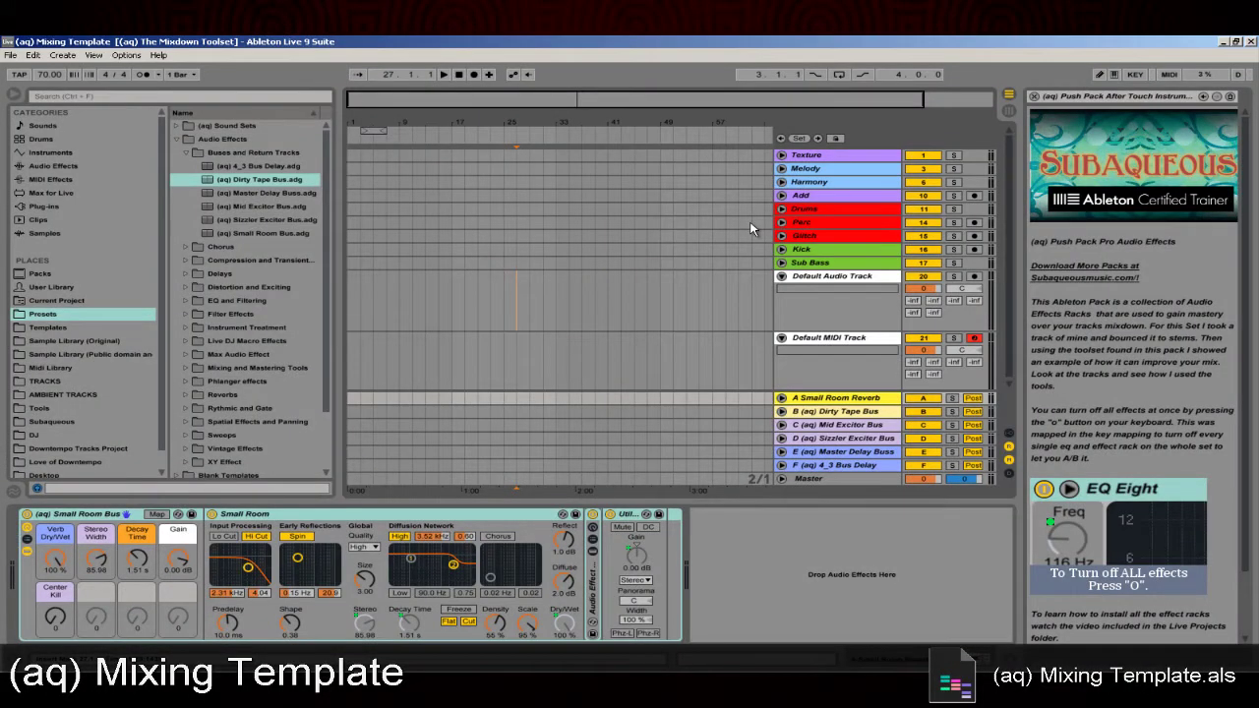
Step: Review the Texture, Melody and Harmony chains, then set Mixing Buss High Pass to 195 Hz
{"action": "left_click", "coordinate": [813, 160]}
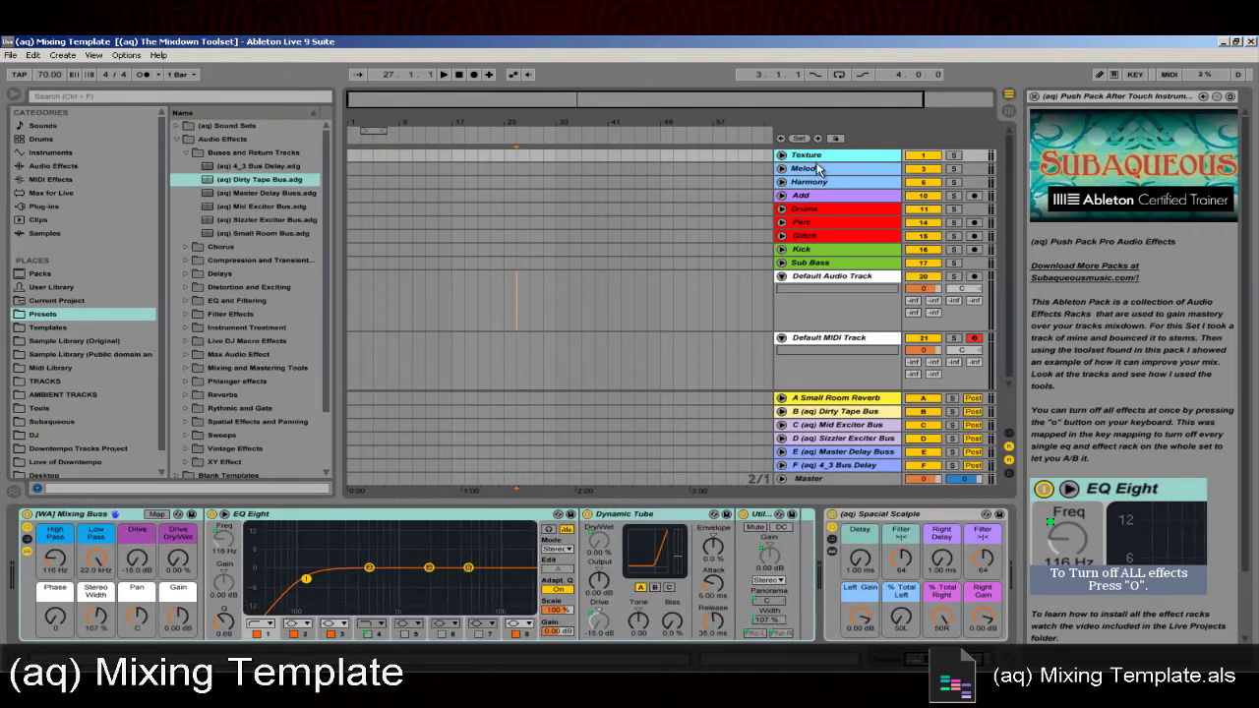
{"action": "left_click", "coordinate": [817, 169]}
{"action": "left_click", "coordinate": [822, 183]}
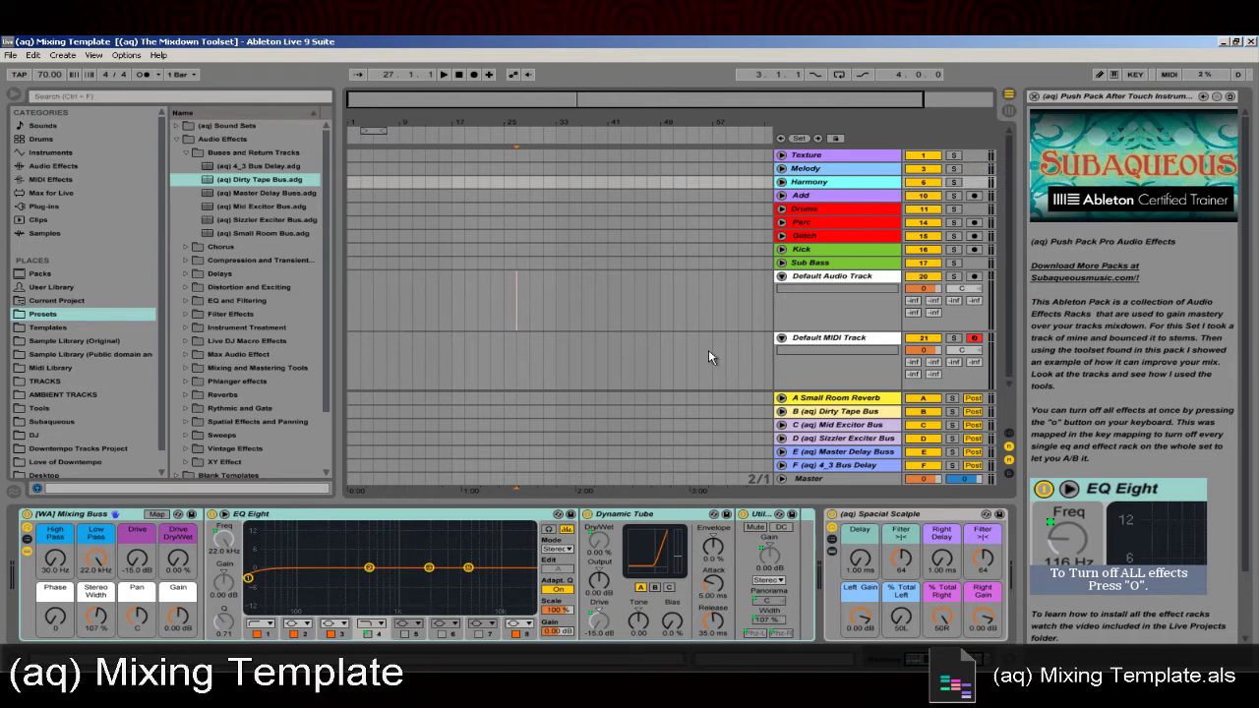
{"action": "left_click_drag", "start_coordinate": [55, 557], "coordinate": [178, 536]}
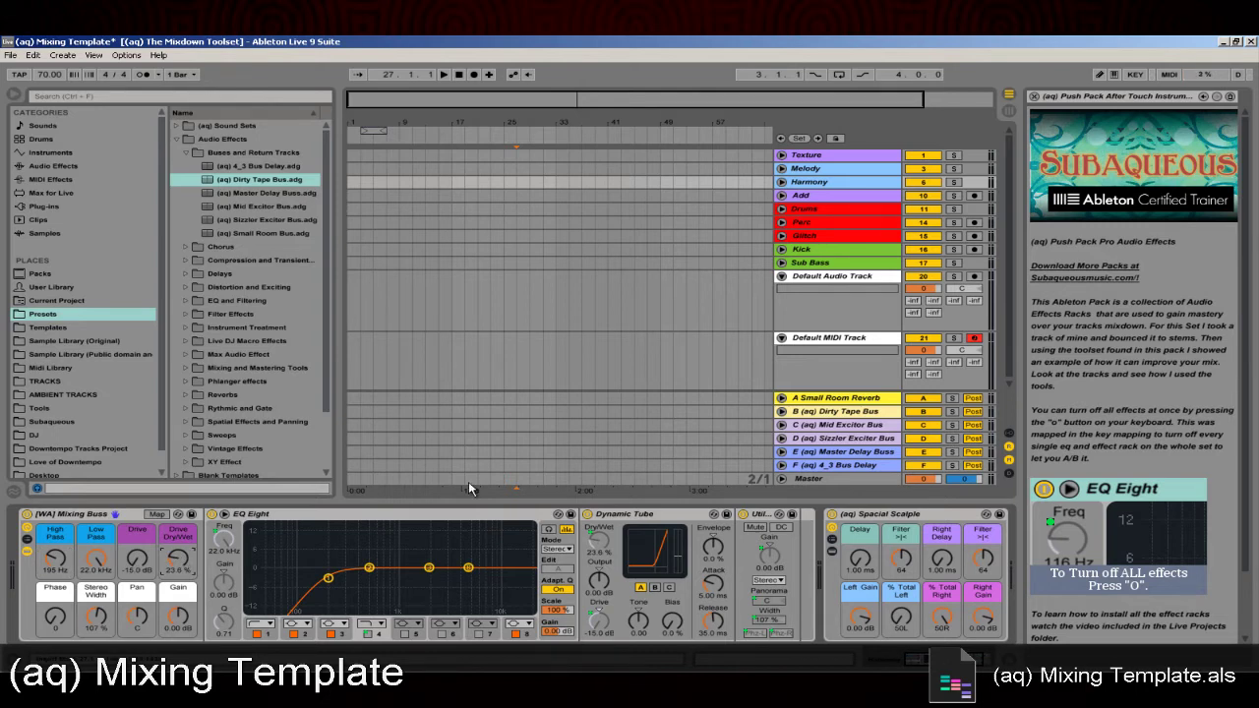
Step: Save the Default Audio Track as Live's default, confirming the overwrite
{"action": "right_click", "coordinate": [871, 277]}
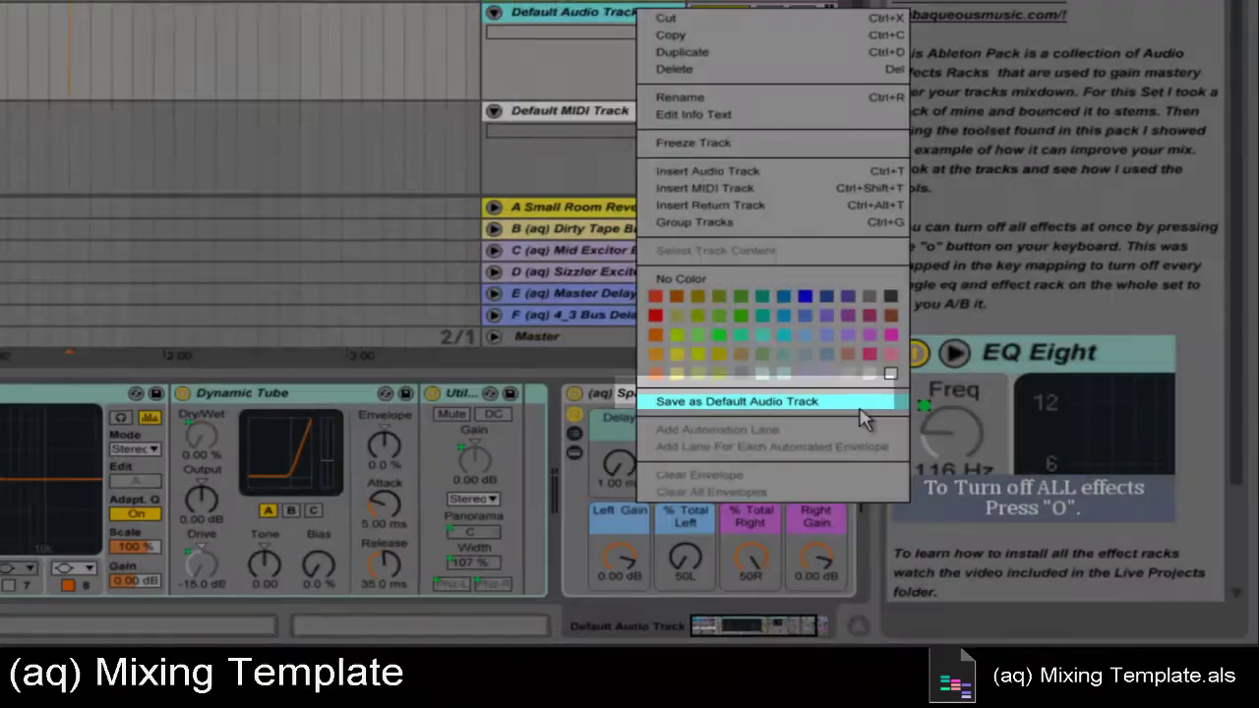
{"action": "left_click", "coordinate": [843, 405]}
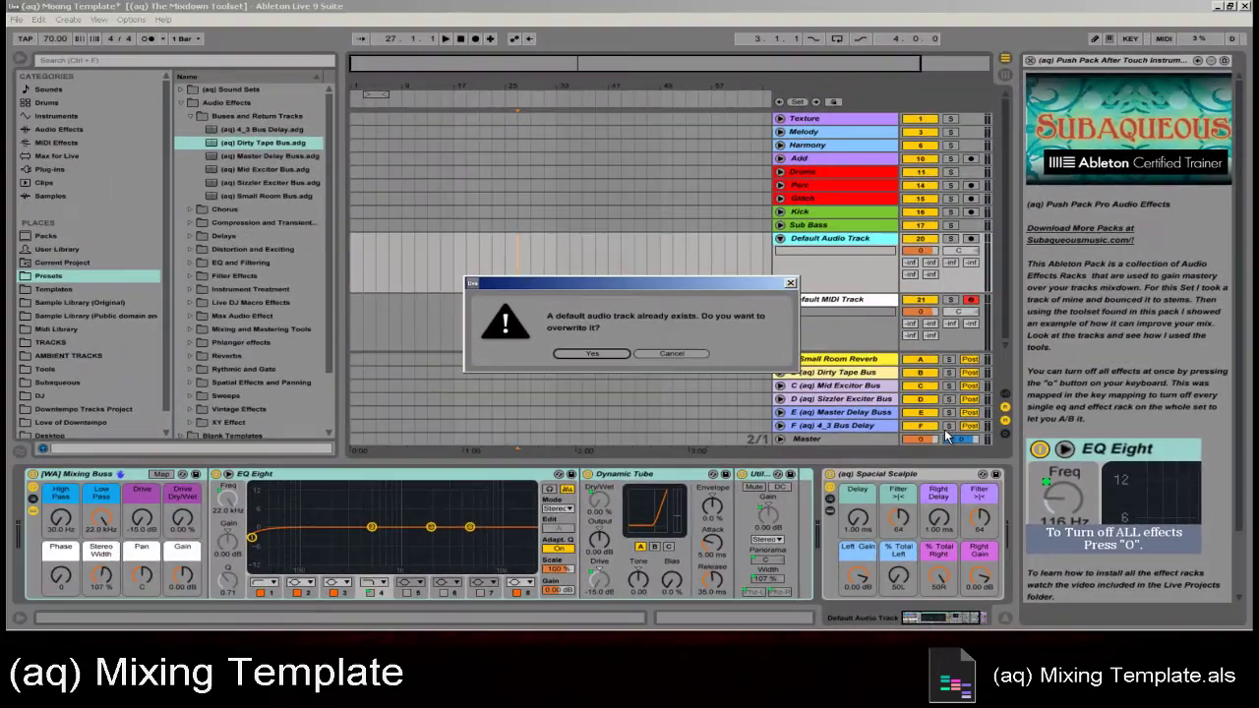
{"action": "left_click", "coordinate": [581, 356]}
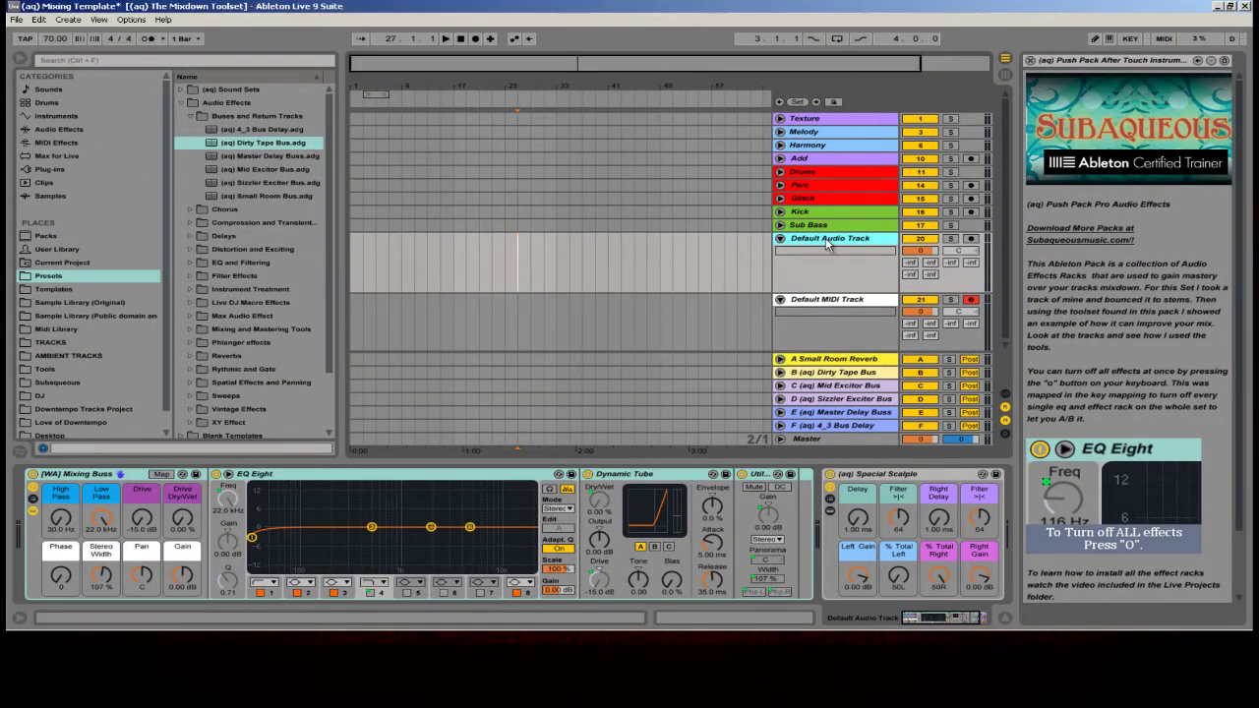
{"action": "right_click", "coordinate": [826, 246]}
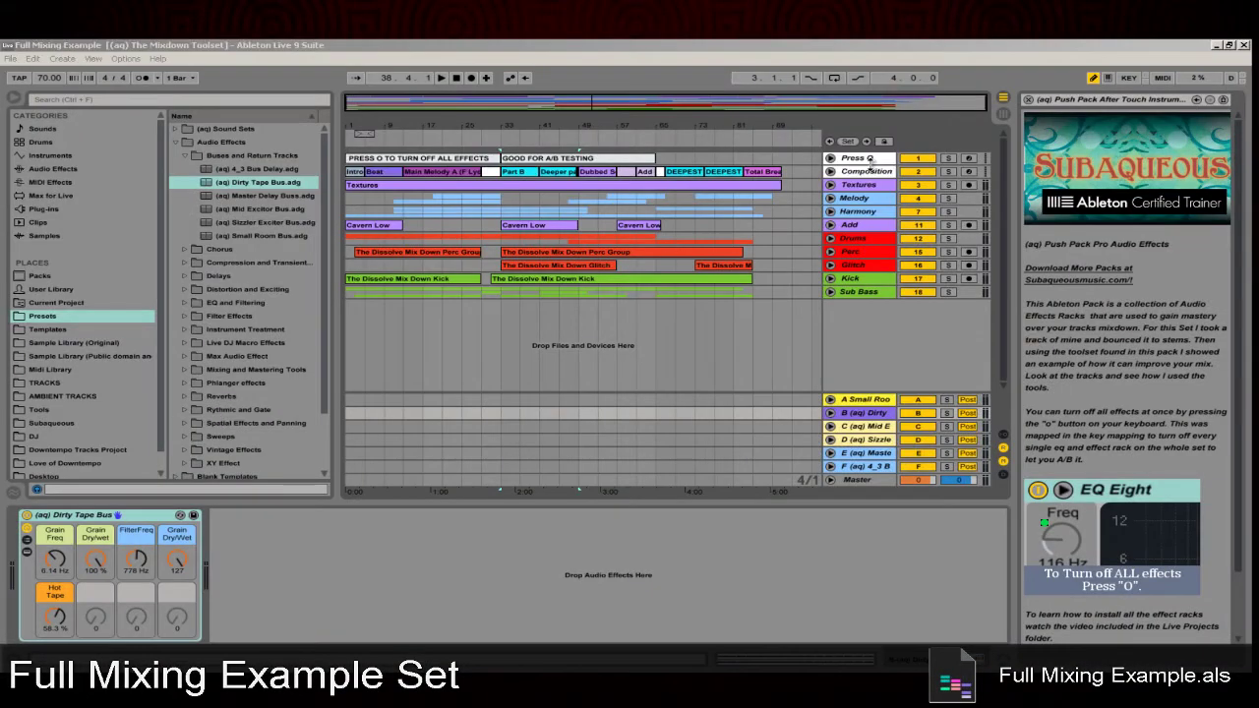
Step: Unfold Textures to show its waveform and inspect the Melody, Add and Drums effect chains
{"action": "left_click", "coordinate": [872, 186]}
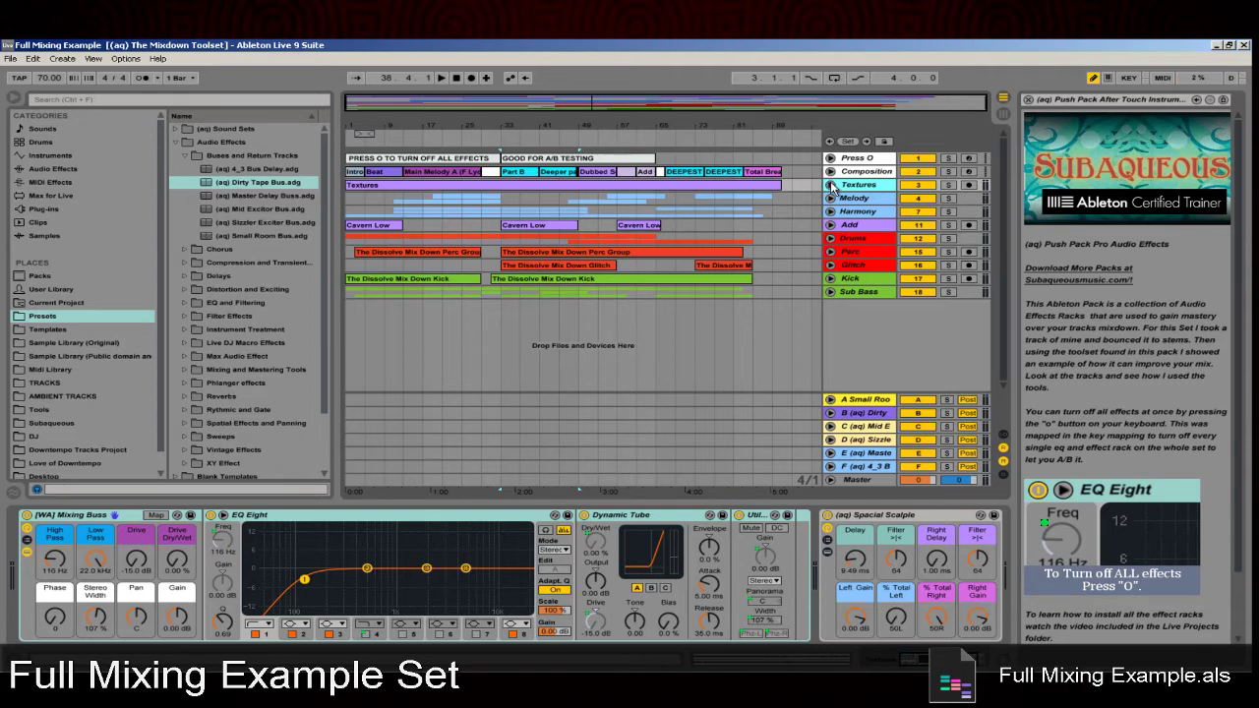
{"action": "left_click", "coordinate": [831, 185]}
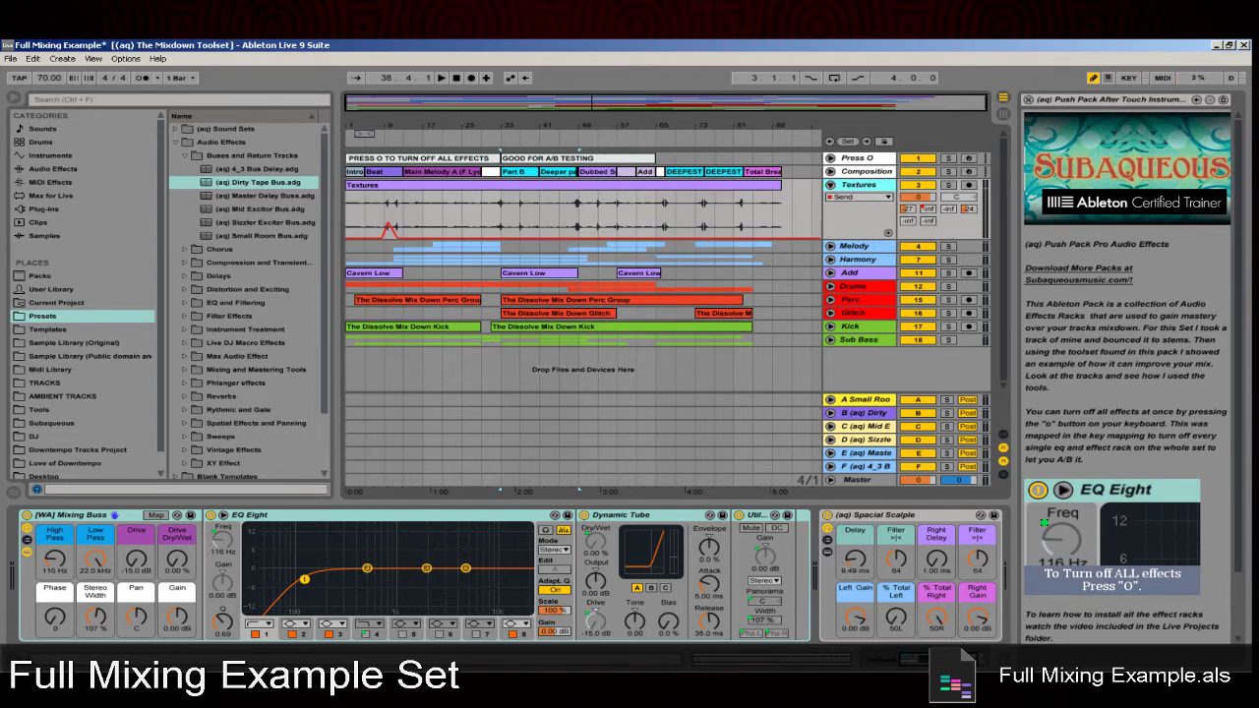
{"action": "scroll", "coordinate": [919, 649], "scroll_direction": "down", "scroll_amount": 2}
{"action": "left_click", "coordinate": [857, 248]}
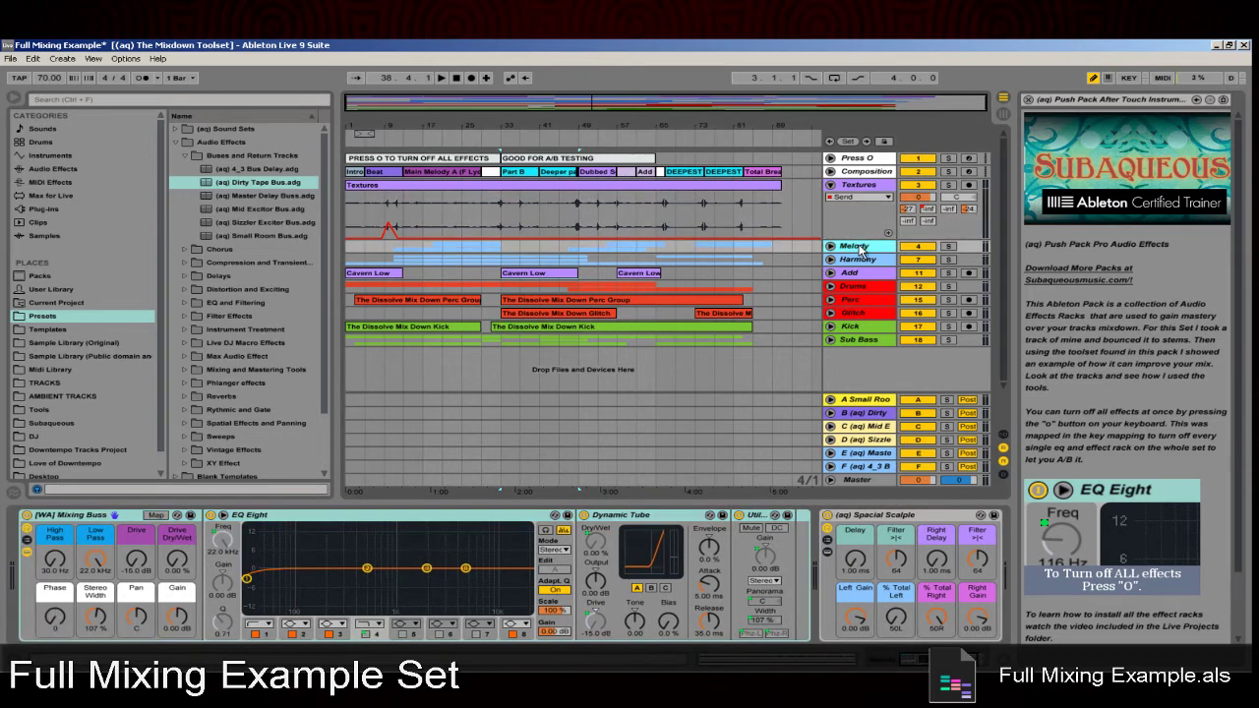
{"action": "left_click", "coordinate": [863, 273]}
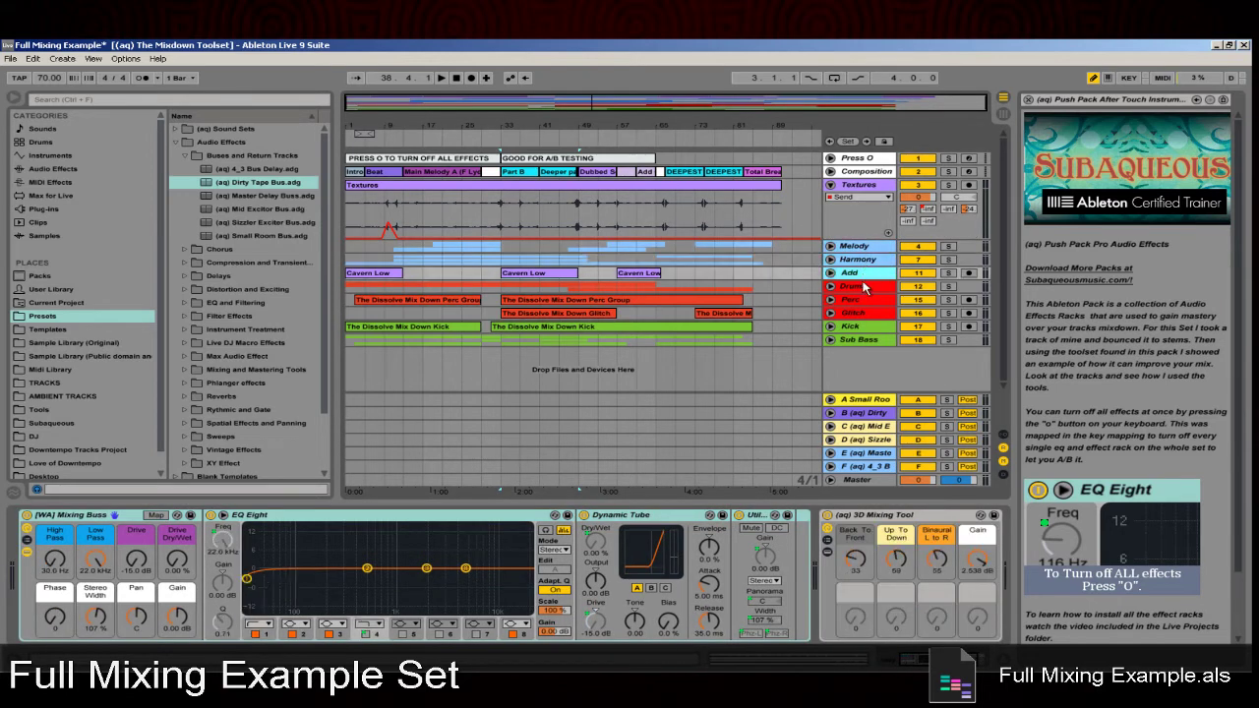
{"action": "left_click", "coordinate": [863, 287]}
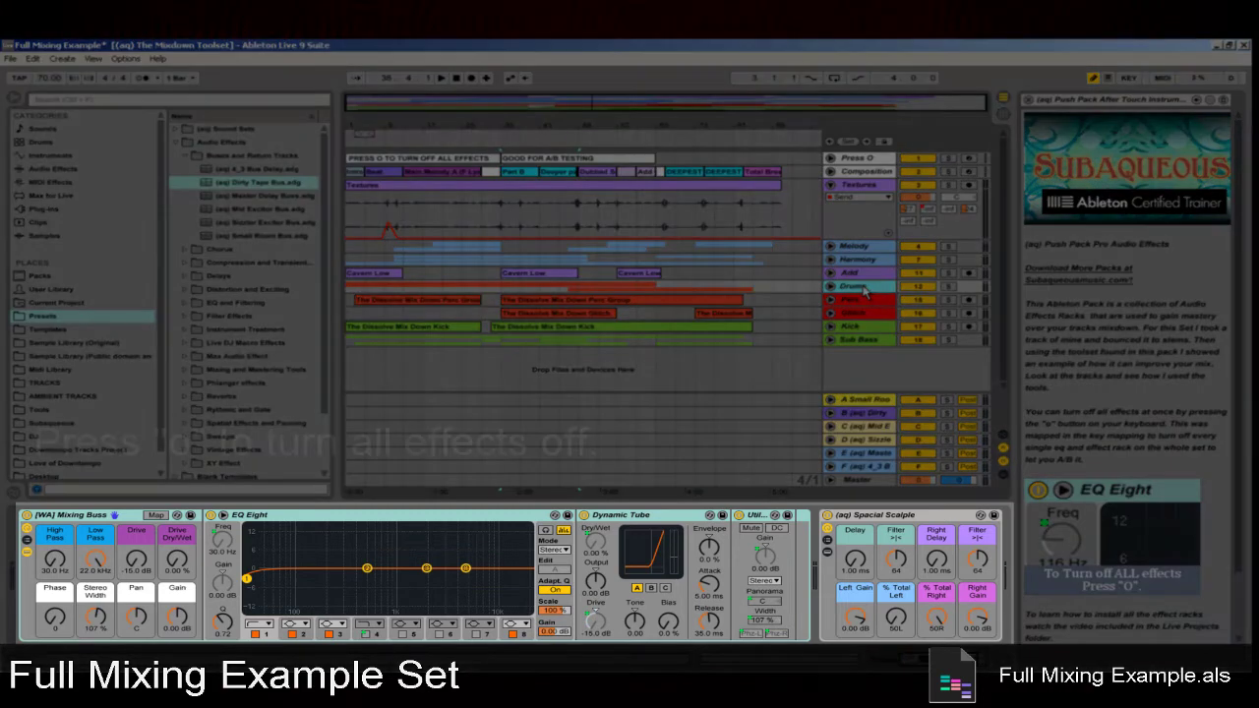
{"action": "key", "text": "o"}
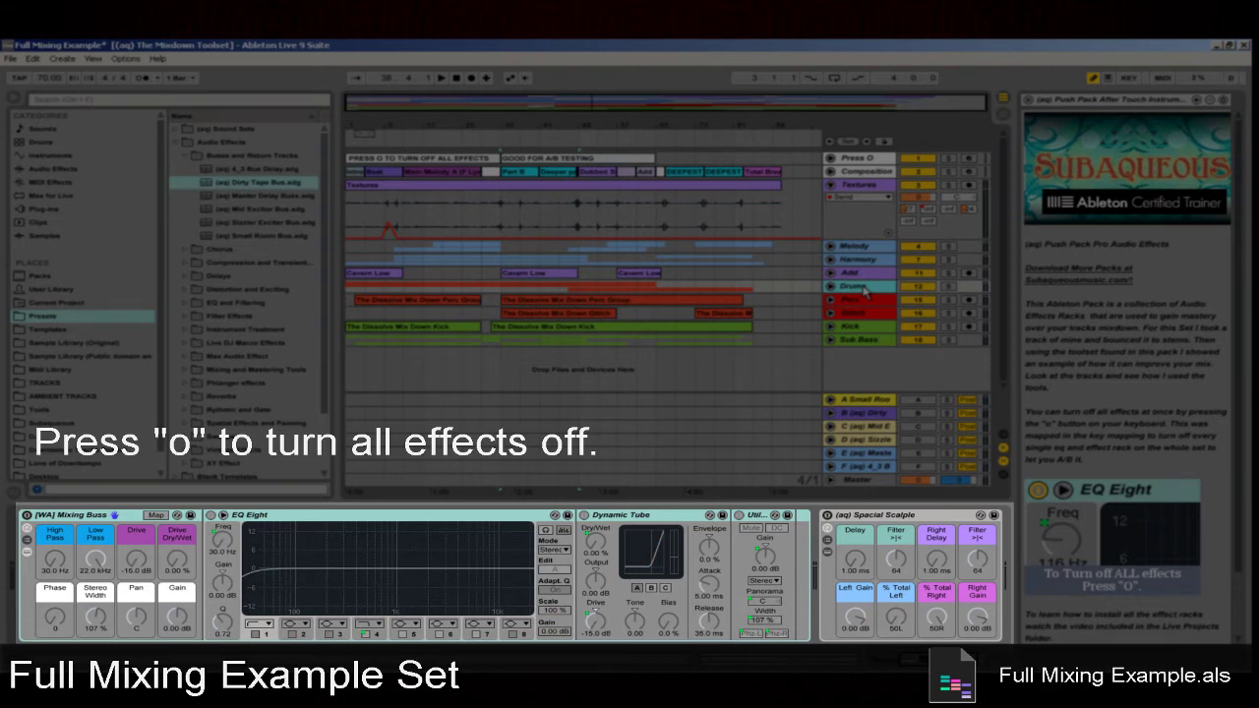
{"action": "key", "text": "o"}
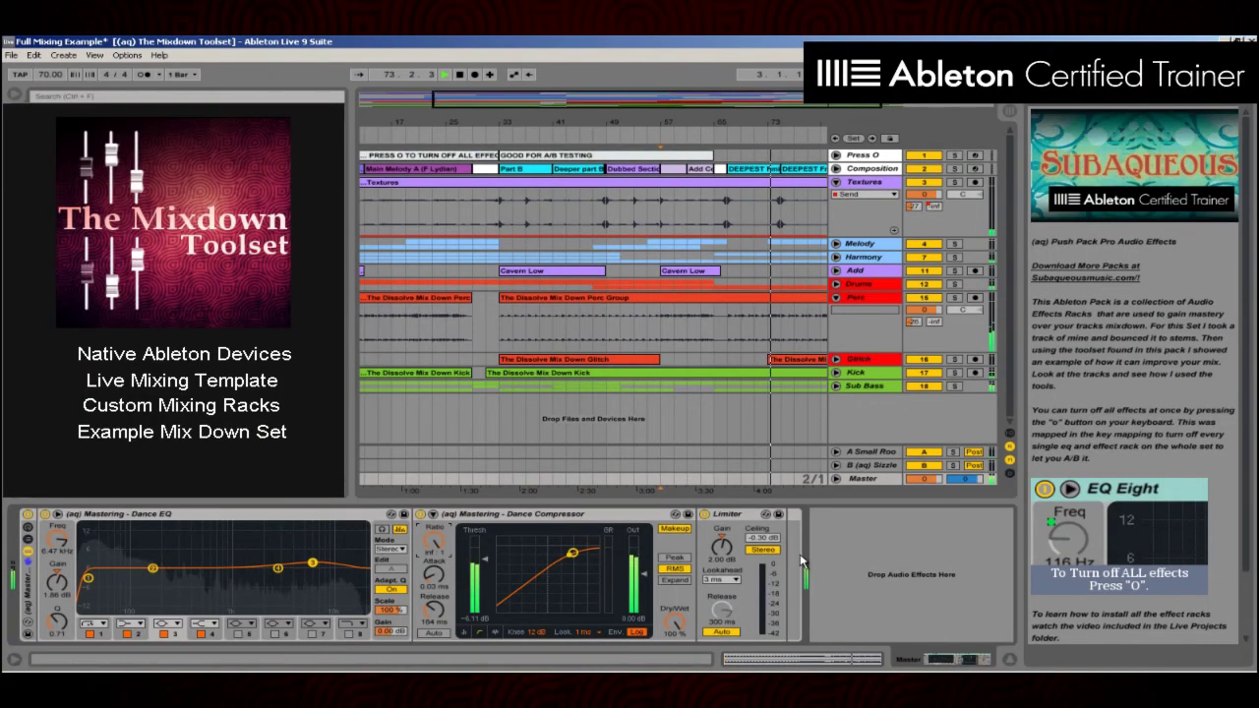
Step: Push Textures' Mixing Buss Drive to 15 dB, return it to -15 dB, and collapse the rack
{"action": "left_click", "coordinate": [890, 183]}
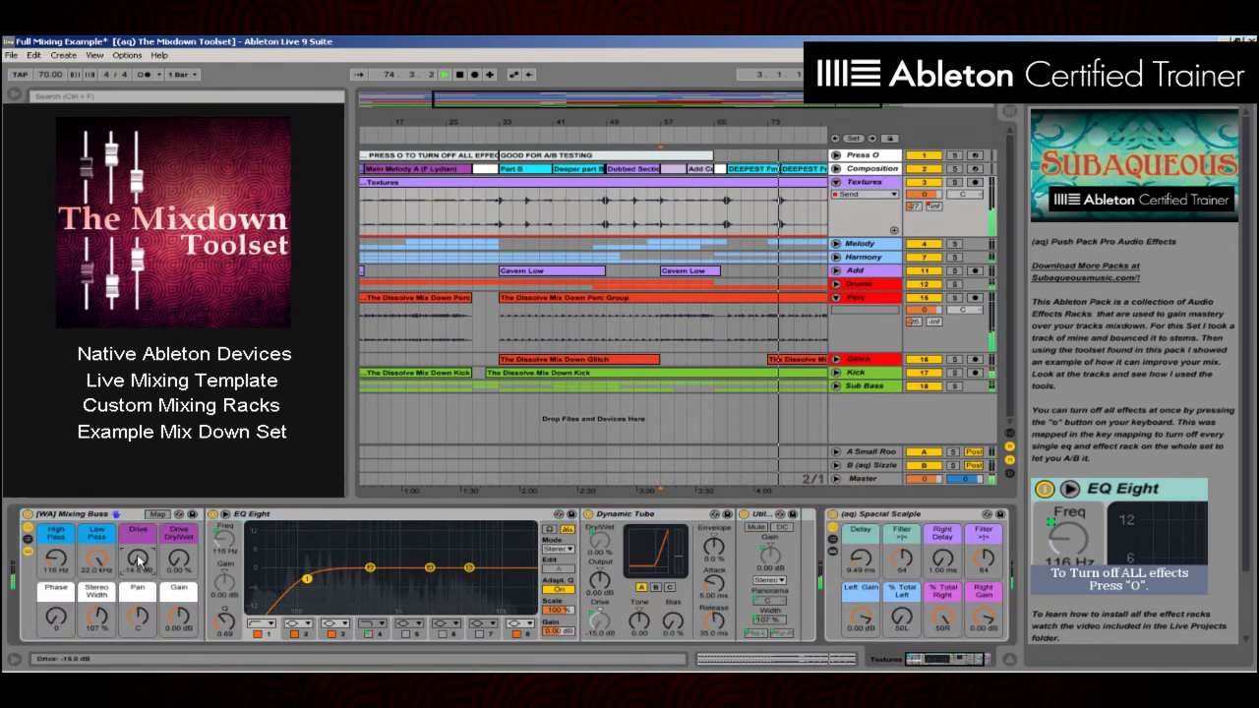
{"action": "left_click_drag", "start_coordinate": [139, 562], "coordinate": [138, 491]}
{"action": "left_click_drag", "start_coordinate": [139, 563], "coordinate": [139, 630]}
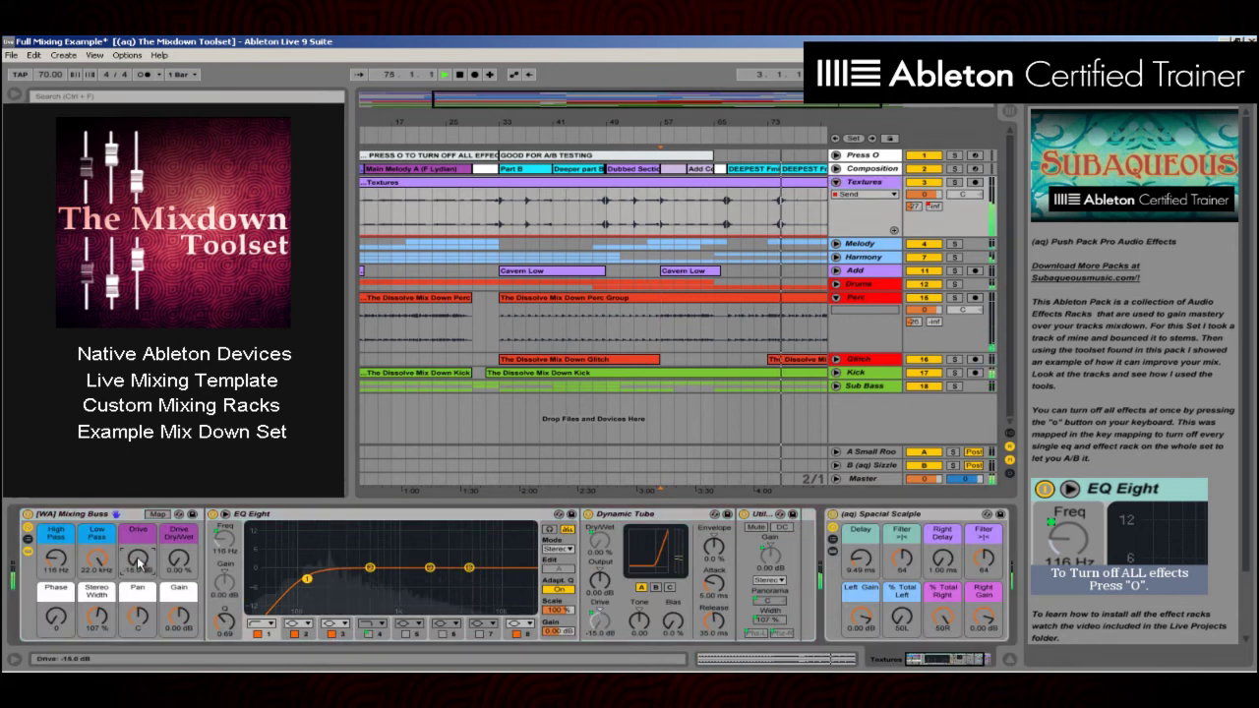
{"action": "left_click", "coordinate": [27, 553]}
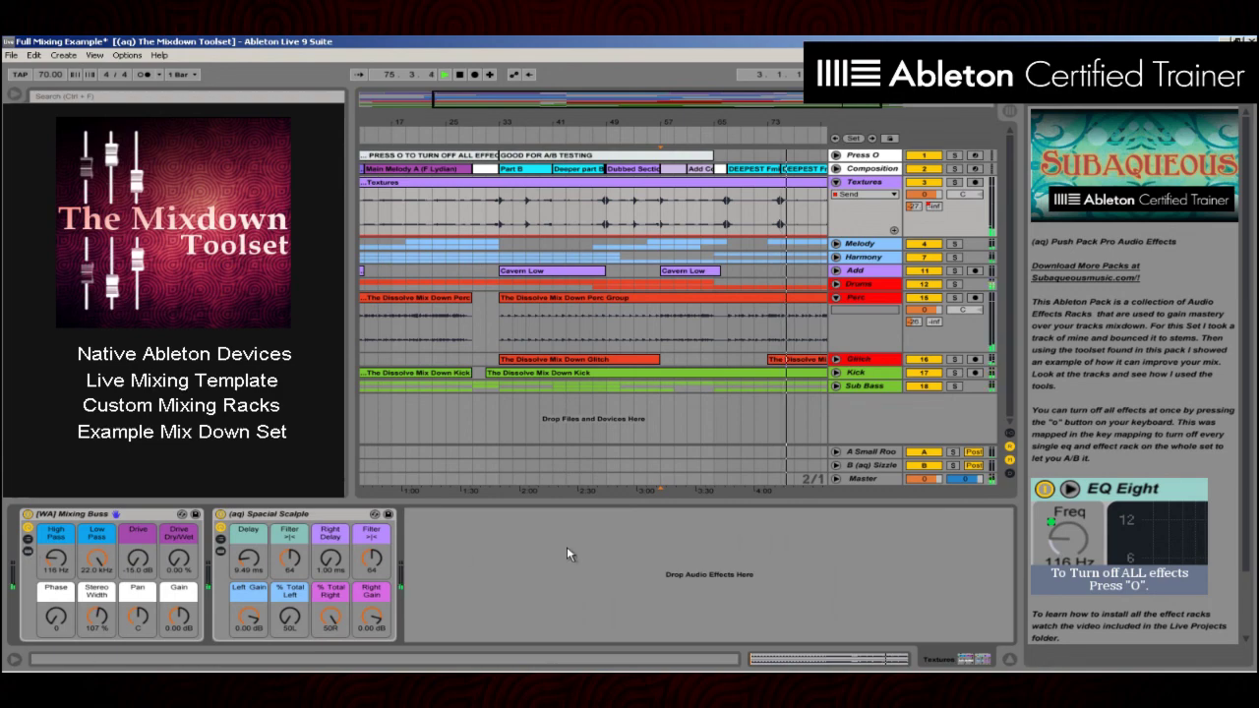